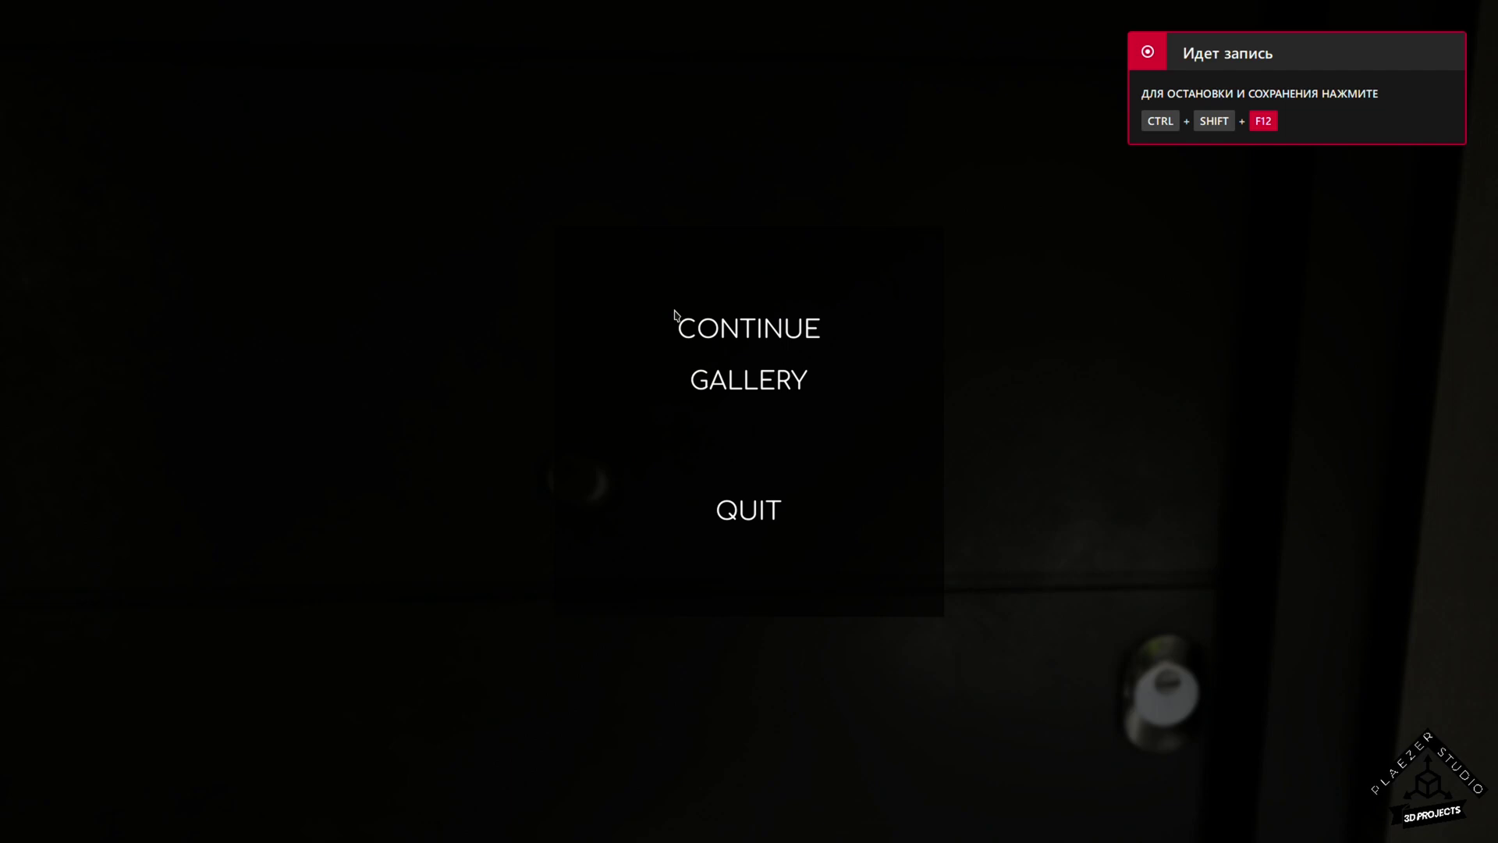
Open the render gallery and page back past the overhead sofa shot to the wide living-room render.
click(720, 380)
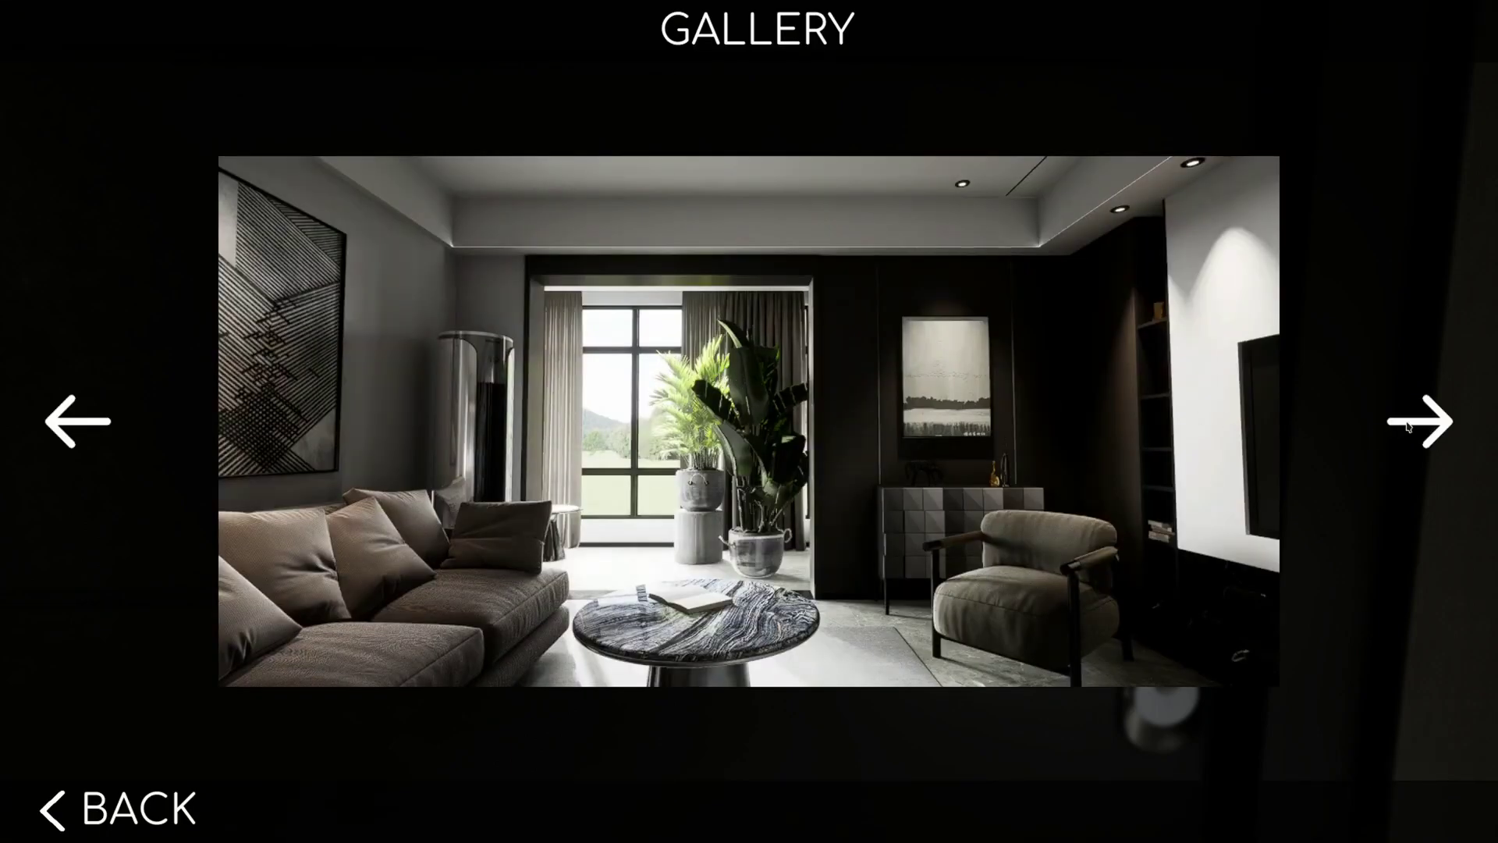
click(80, 421)
click(99, 418)
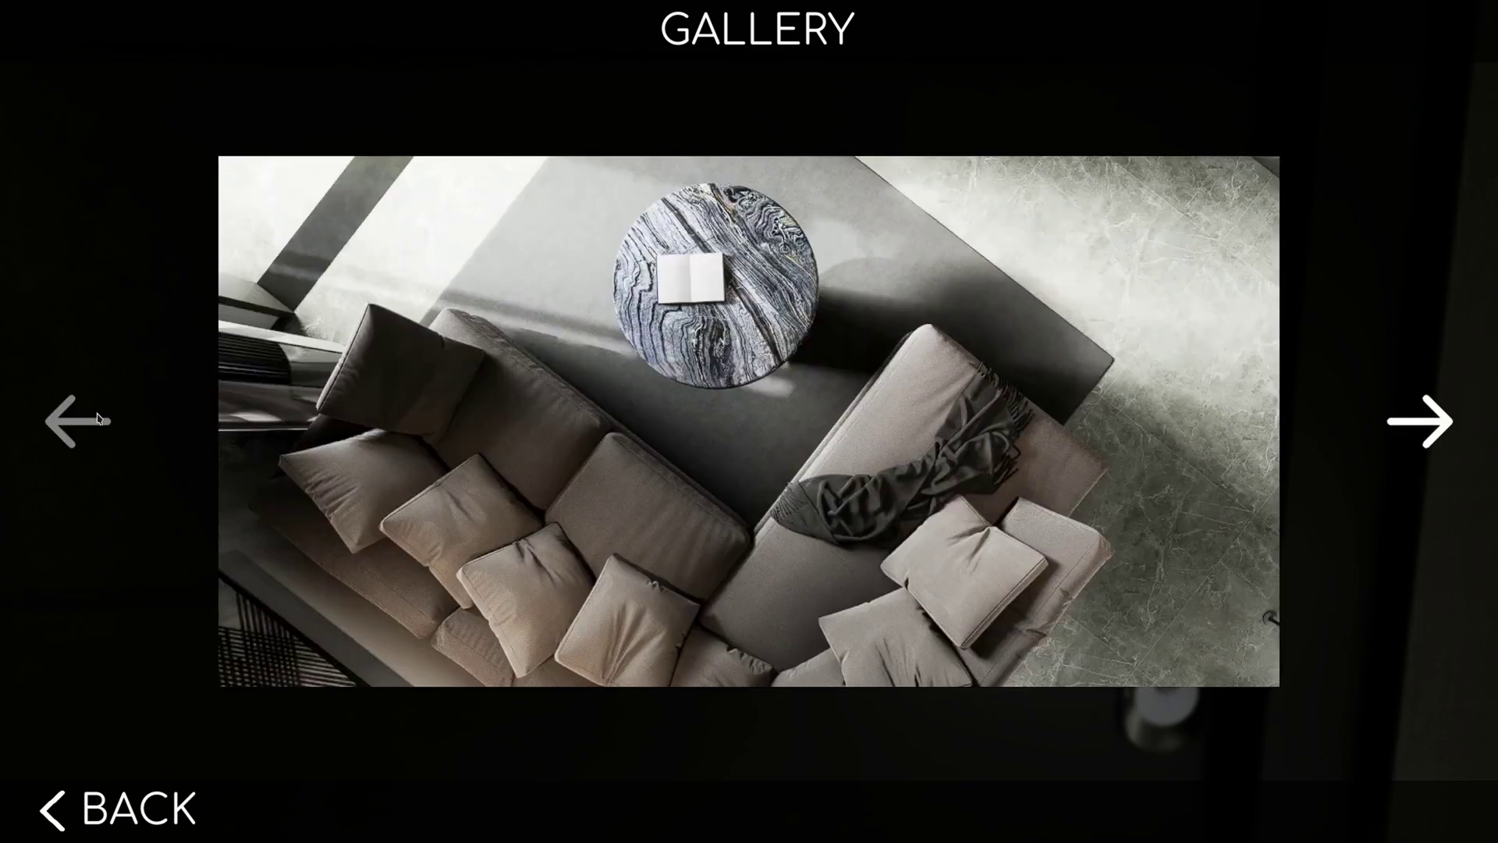
click(104, 434)
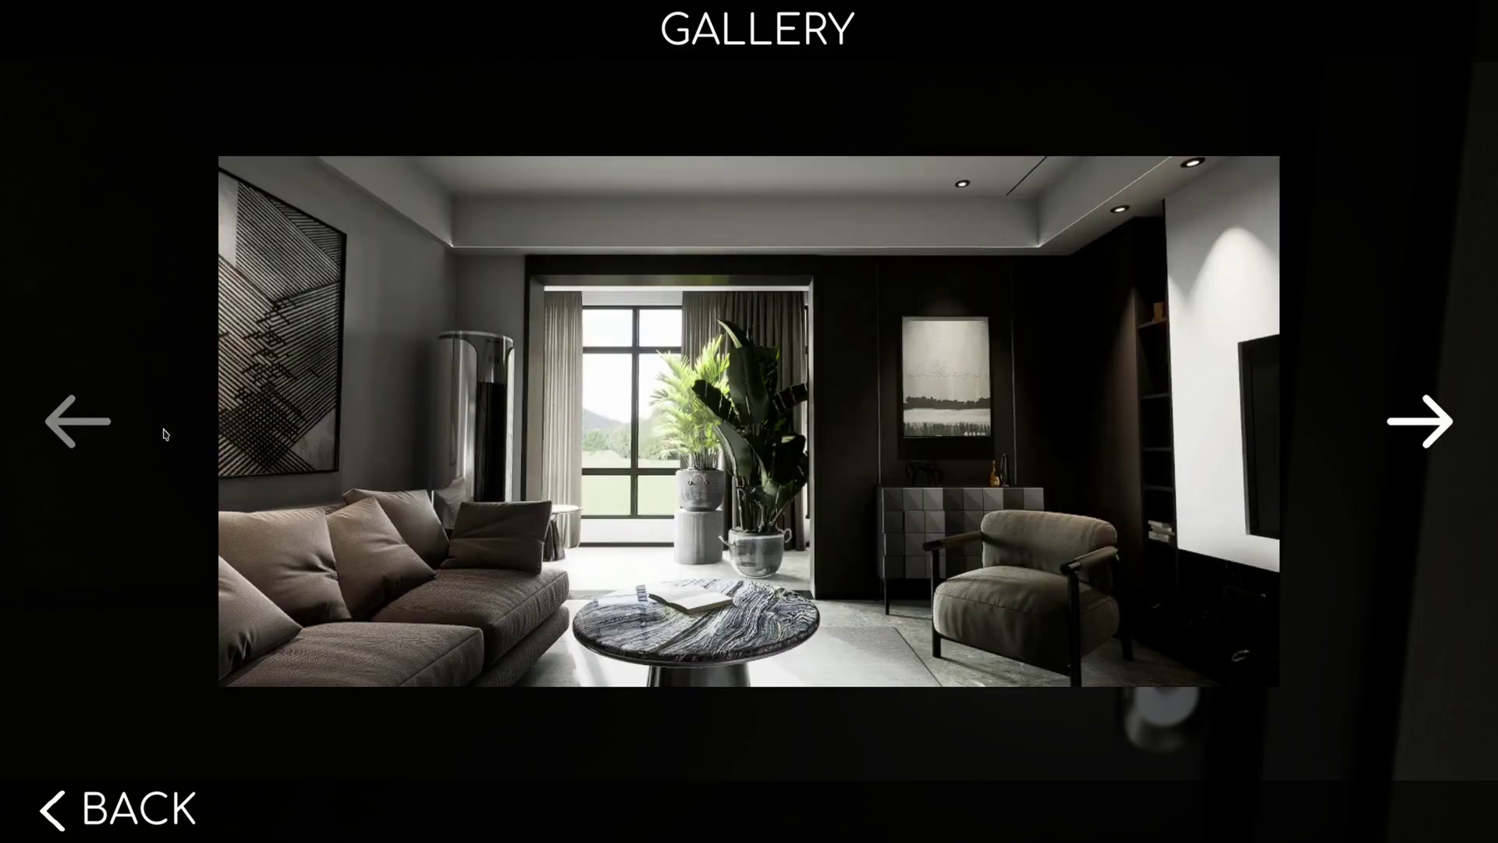